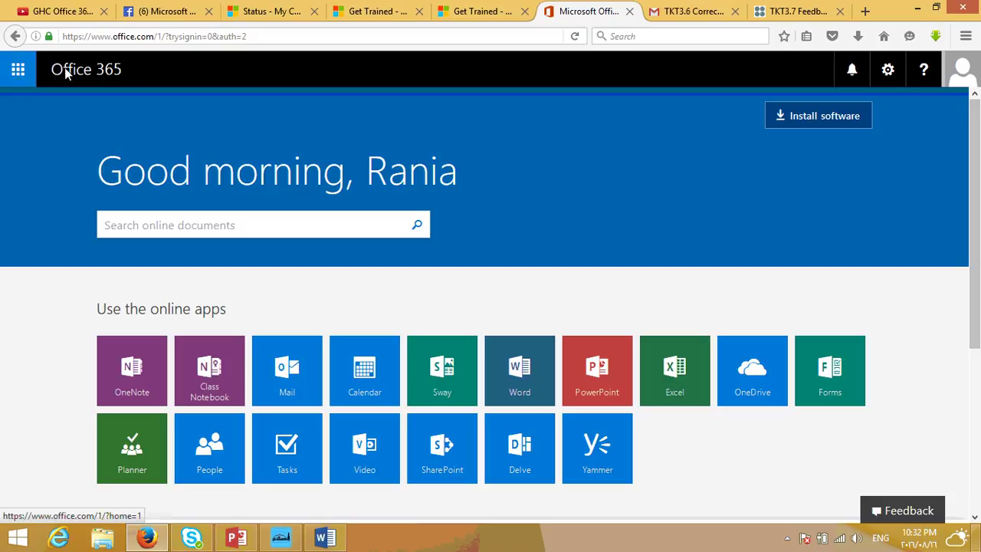
Open OneDrive for Business from the Office 365 app launcher
click(19, 71)
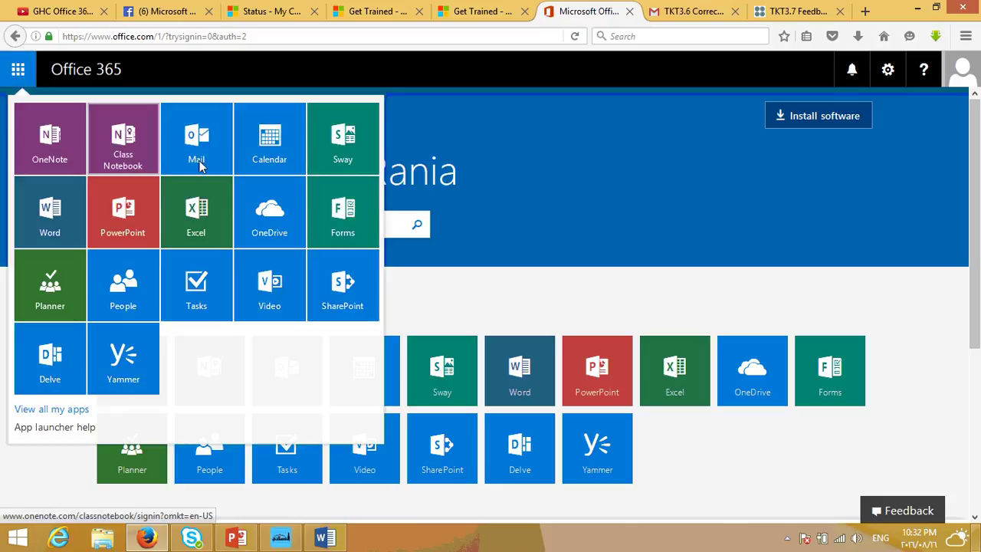
click(275, 217)
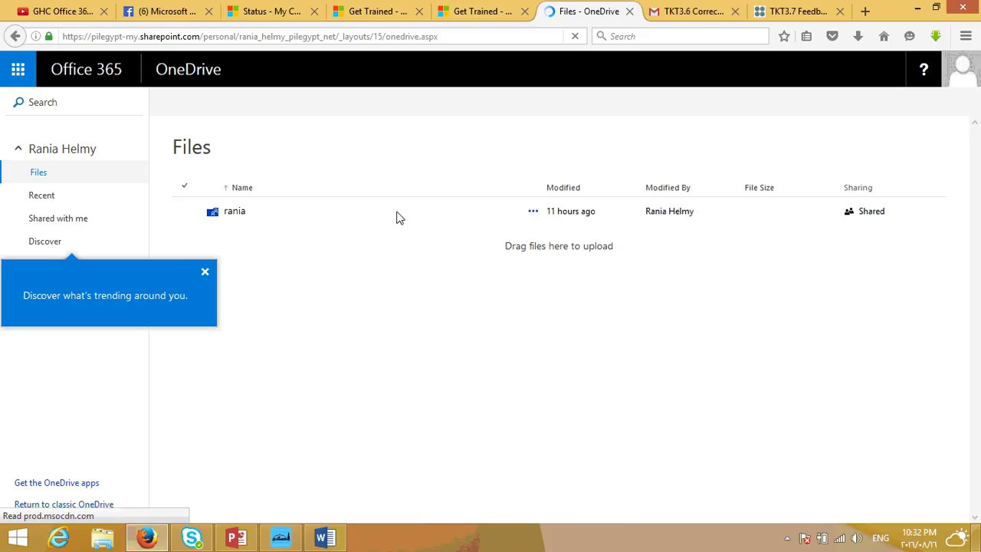
Dismiss the Discover tip and bring up the New menu of item types
click(204, 272)
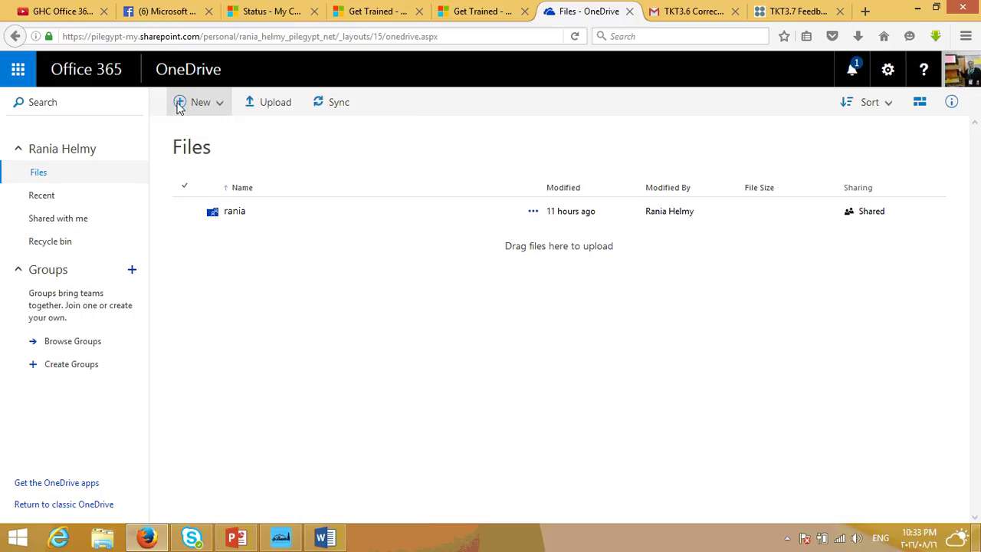
click(179, 107)
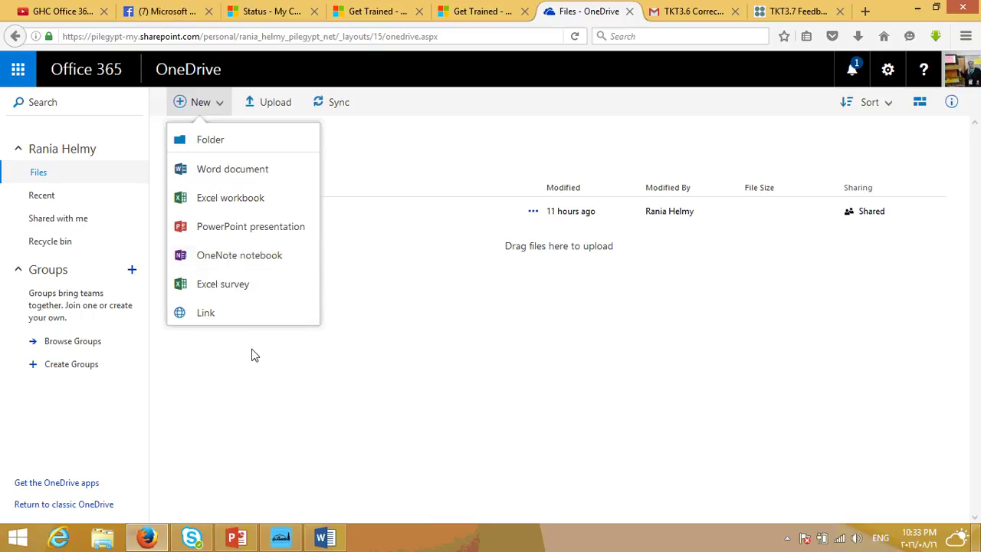
click(217, 391)
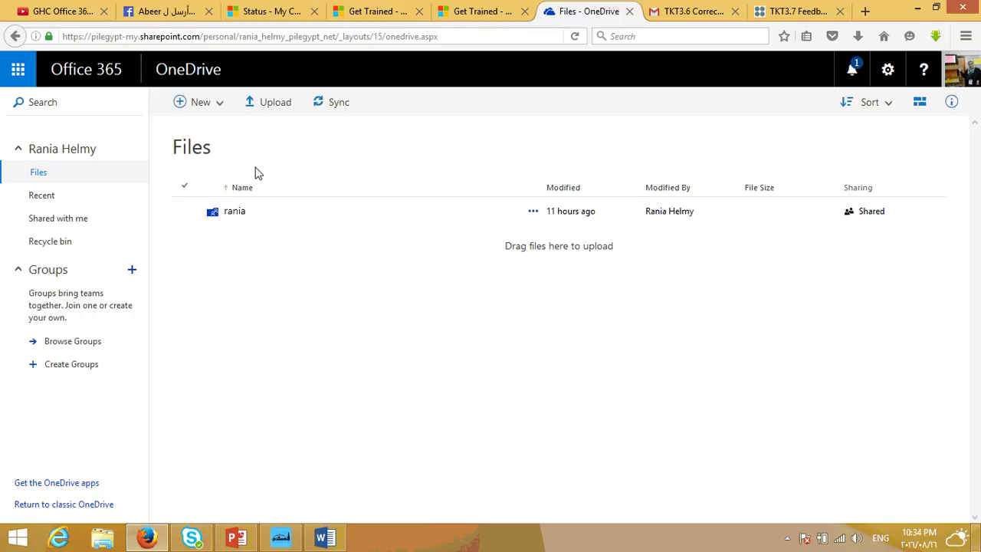
click(179, 105)
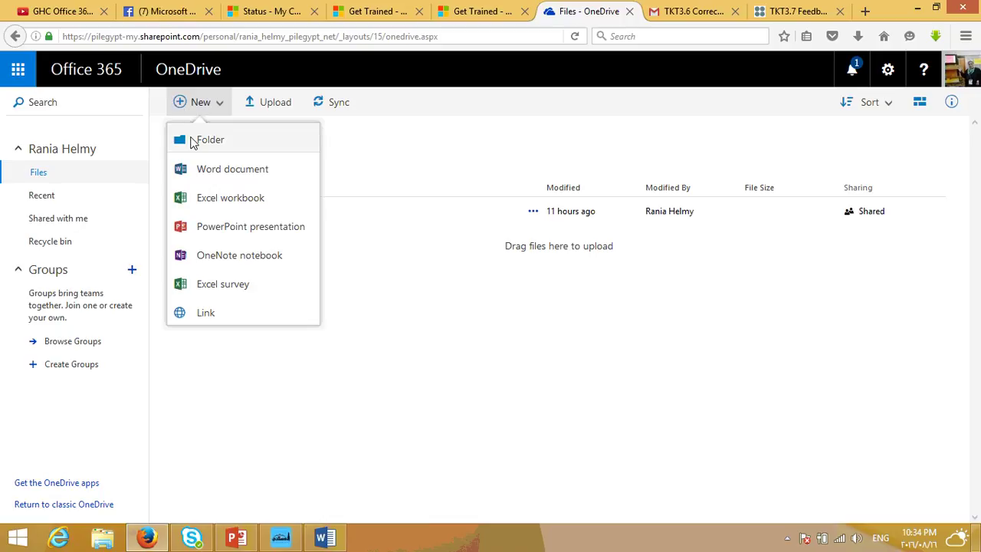
Create a new folder named 'Rania 2' and select it in the Files list
click(193, 142)
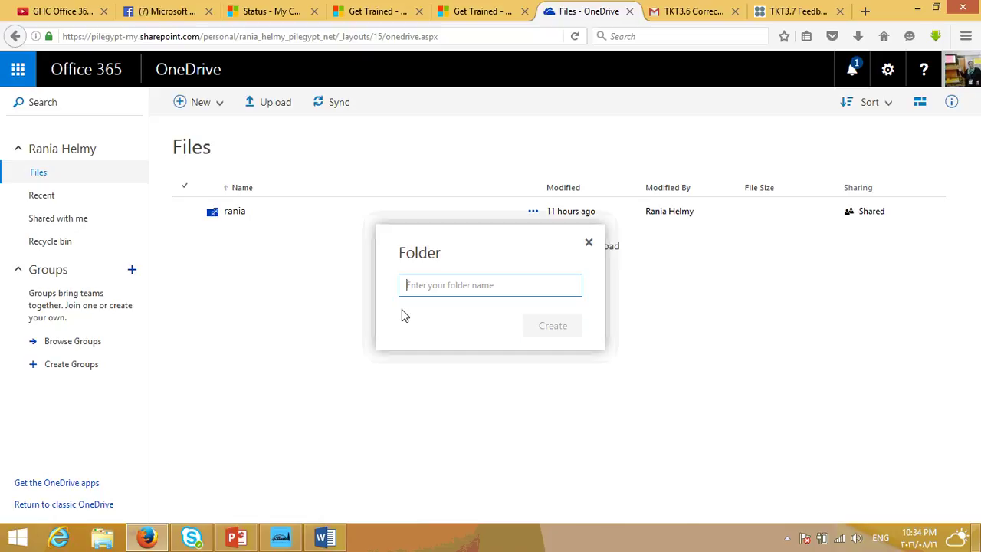
text(rania)
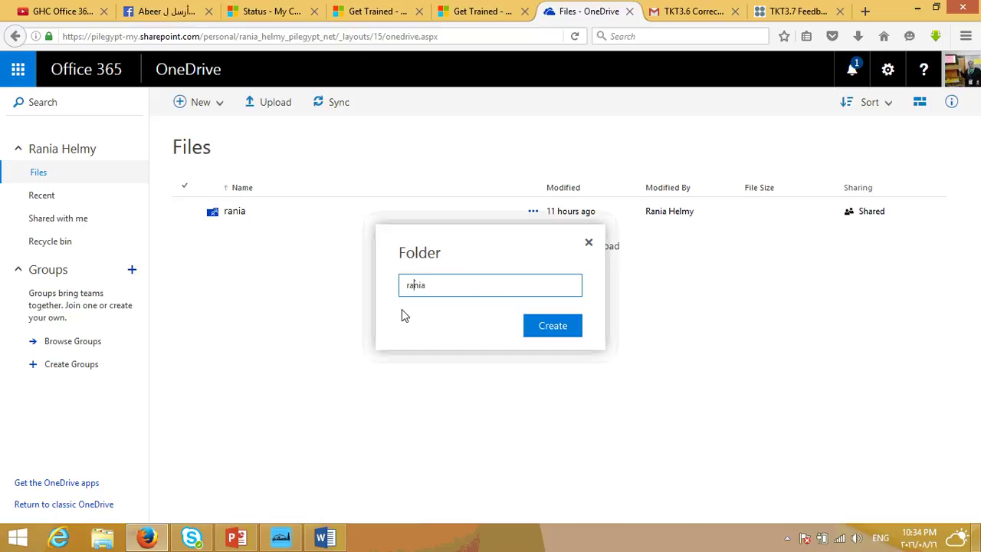
key(Left)
text(2)
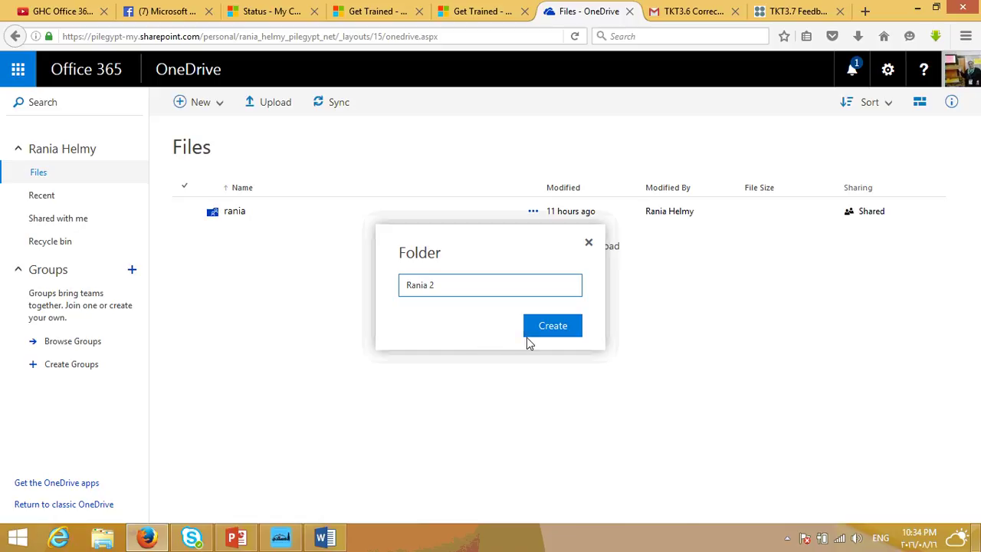
click(545, 331)
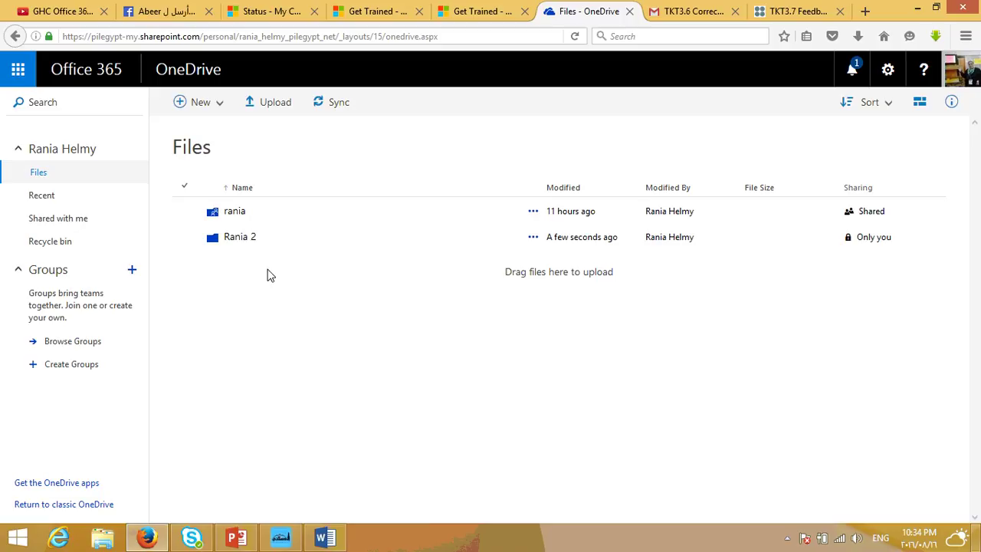
click(213, 239)
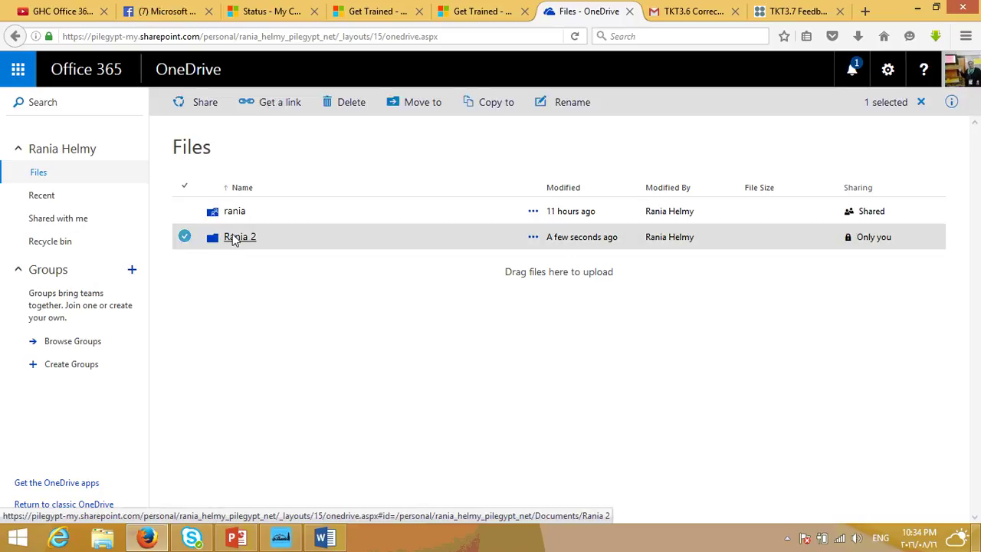
Open the Rania 2 folder and start an upload, browsing to the Desktop folders
click(239, 237)
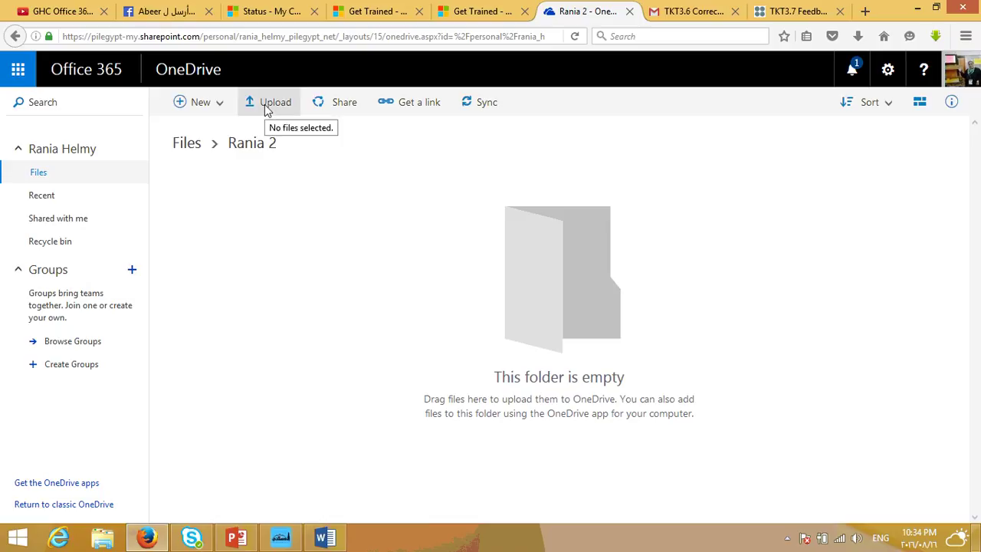
click(264, 104)
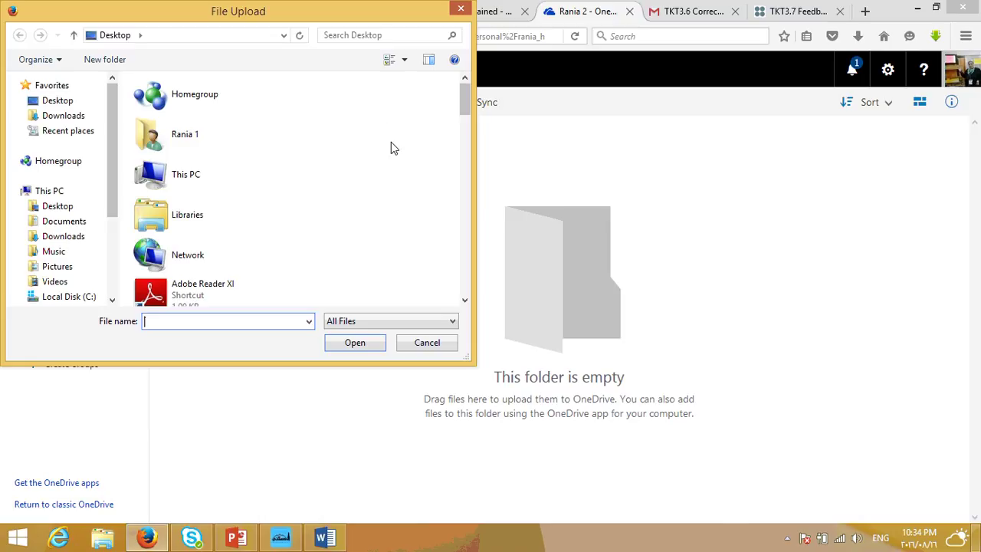
click(464, 301)
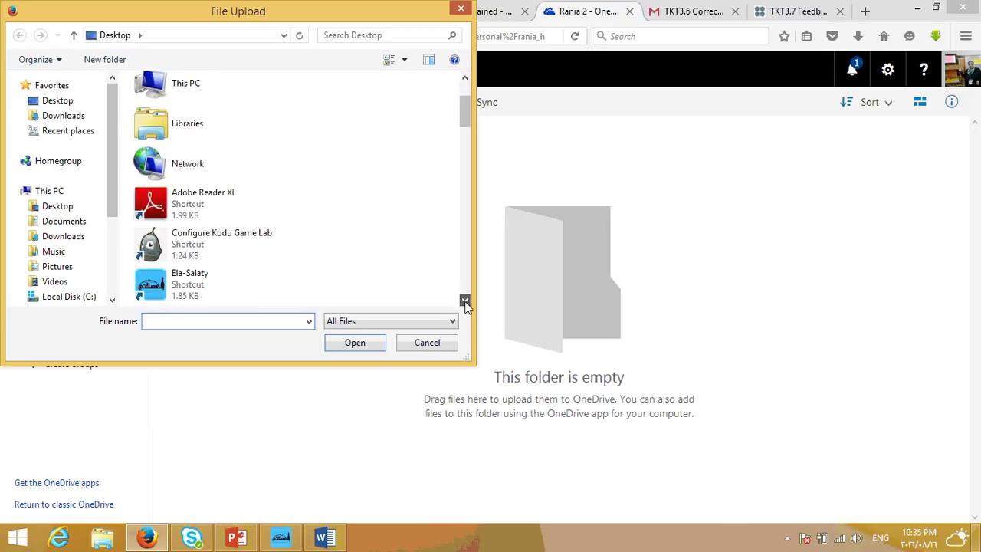
click(464, 301)
click(464, 301)
click(464, 301)
click(464, 301)
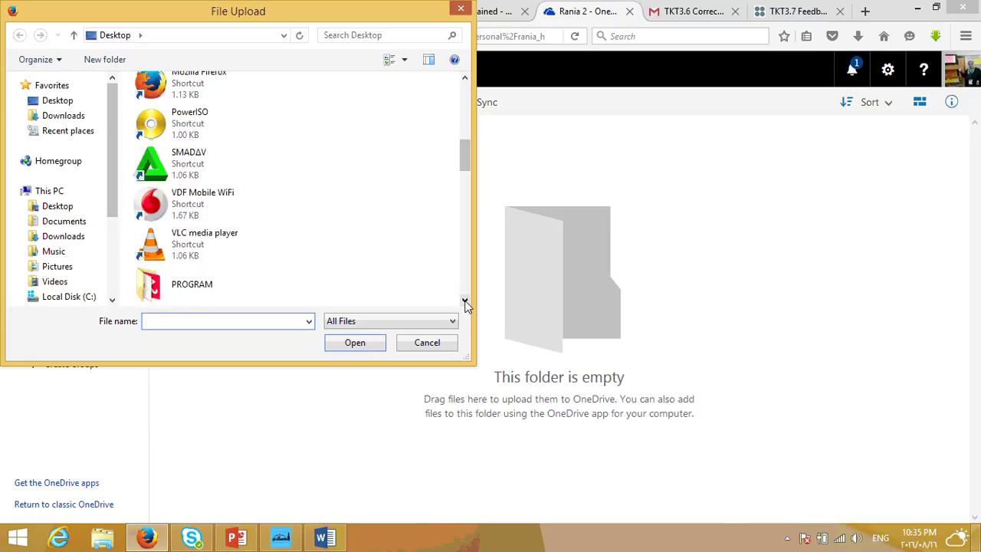
click(465, 301)
click(464, 301)
click(464, 301)
click(464, 301)
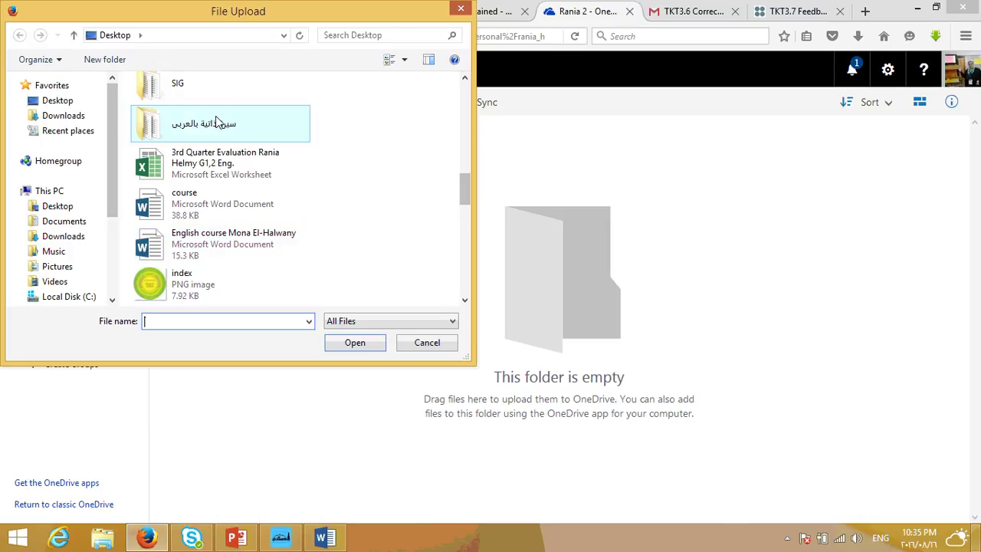
Upload 'SIG proposal' from the Desktop SIG folder into Rania 2
click(182, 91)
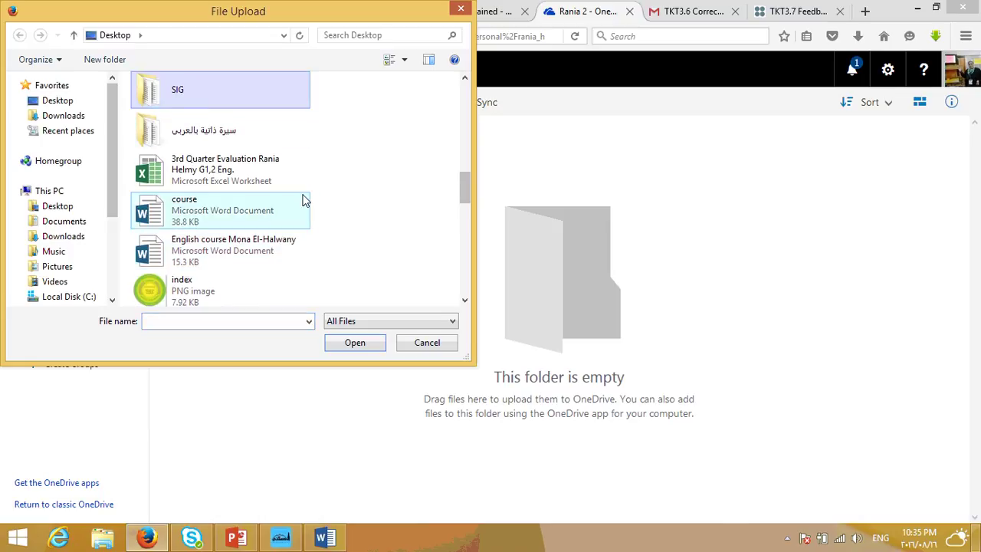
click(358, 347)
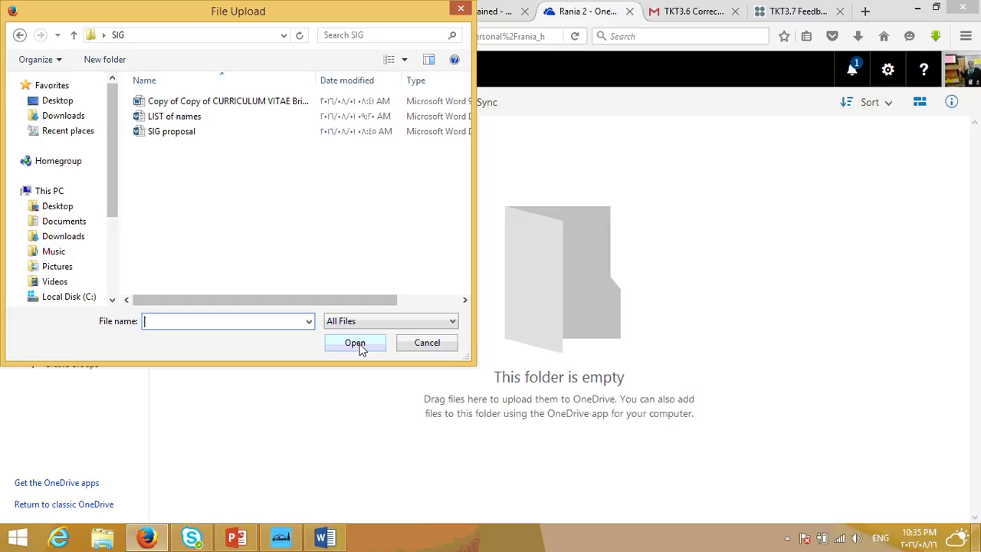
click(181, 133)
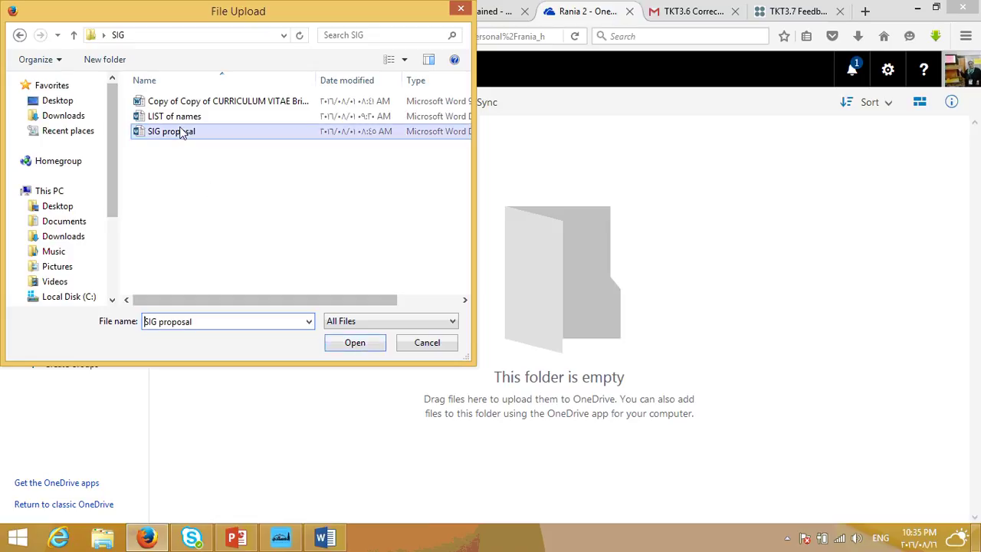
click(359, 347)
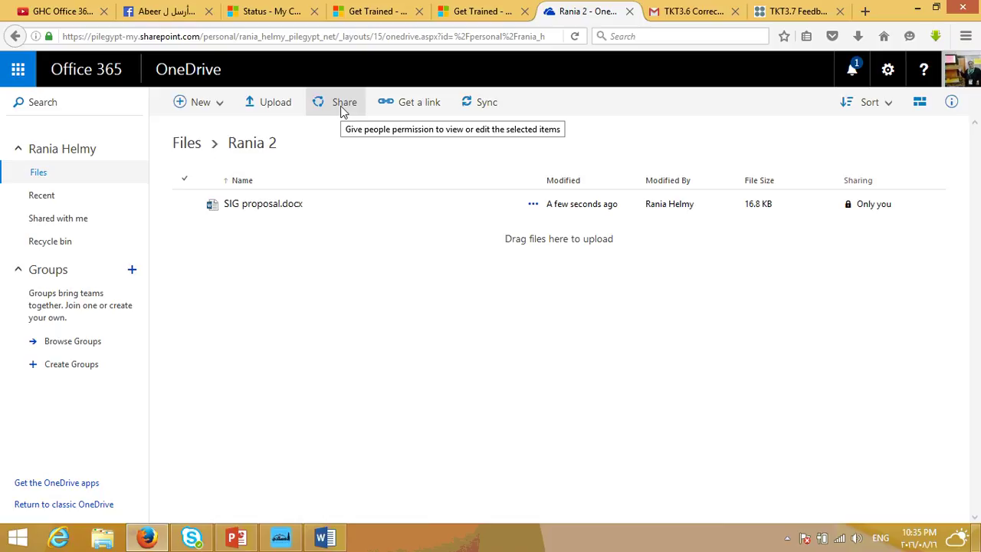
click(343, 107)
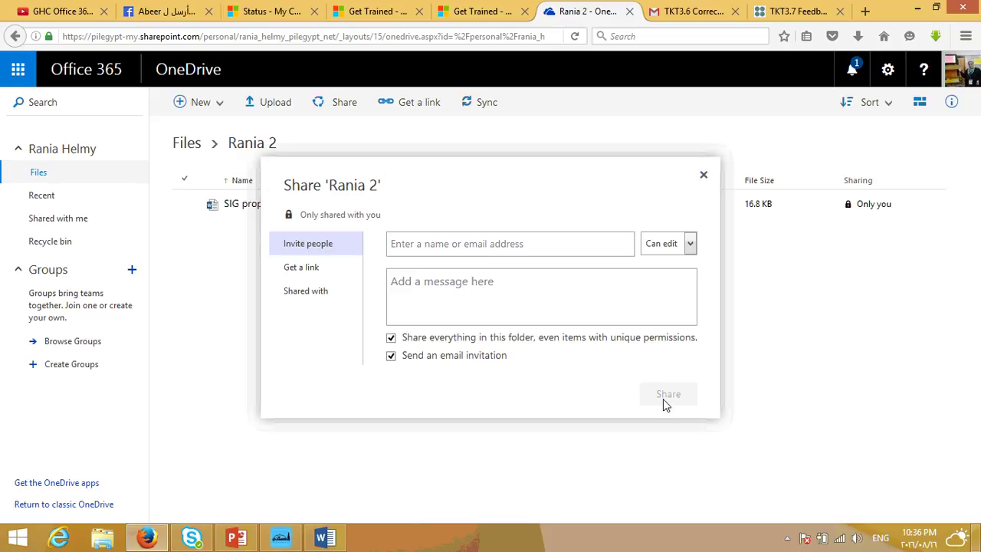
click(703, 175)
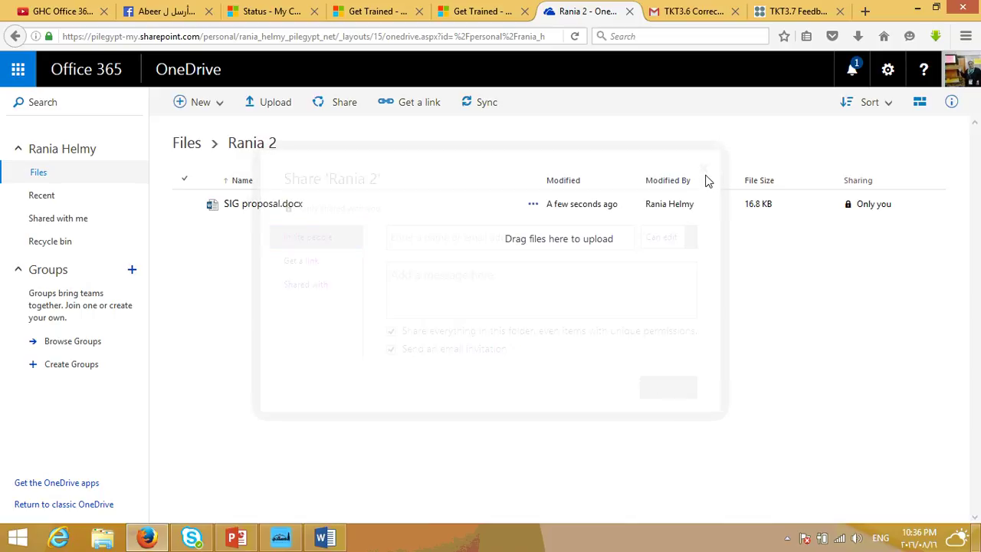
Create an edit link for Rania 2, copy it, and close the sharing window
click(412, 104)
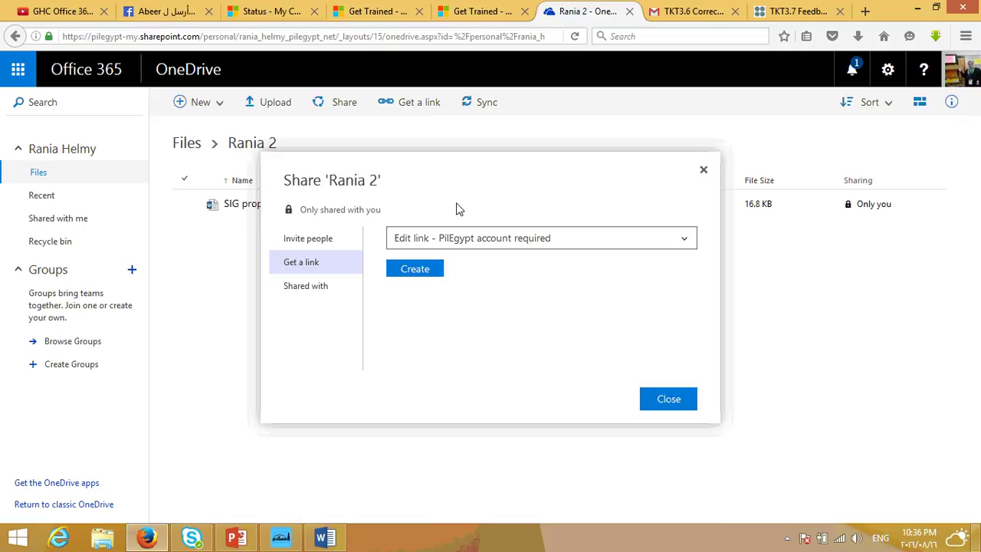
click(411, 271)
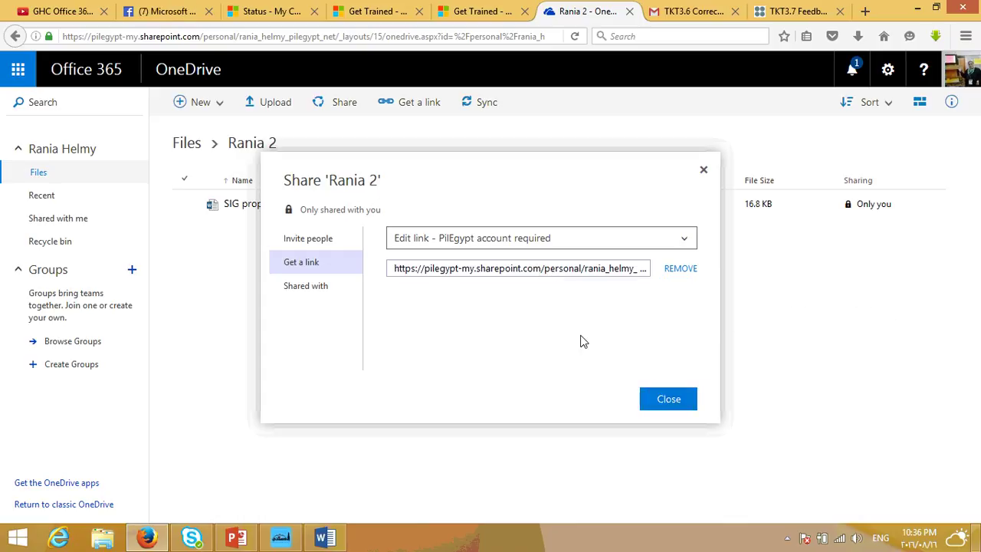
click(531, 277)
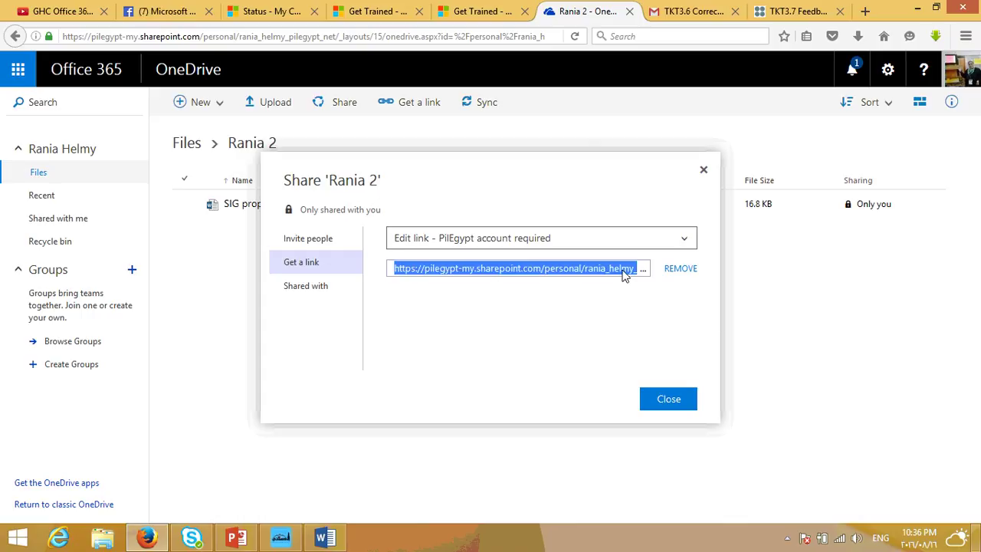
right_click(624, 274)
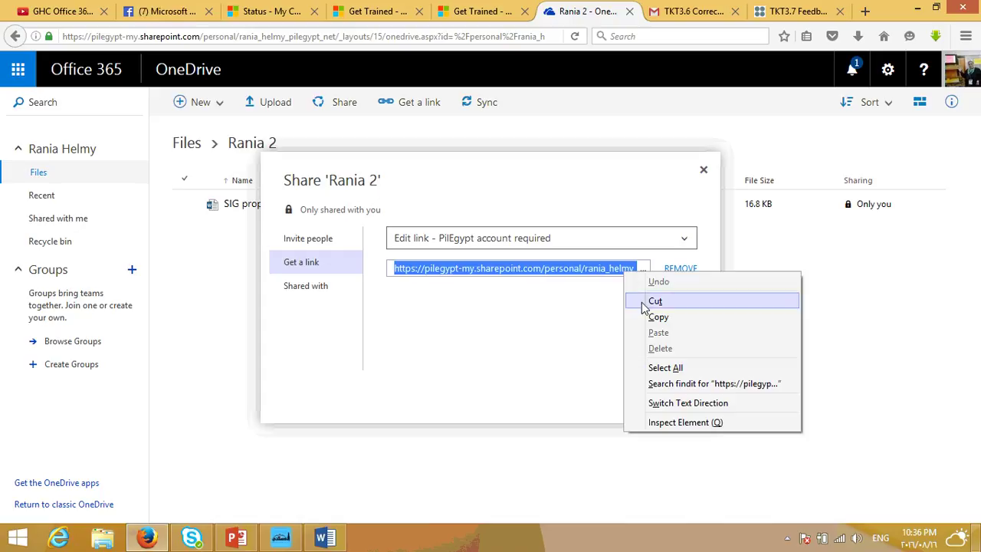
click(648, 323)
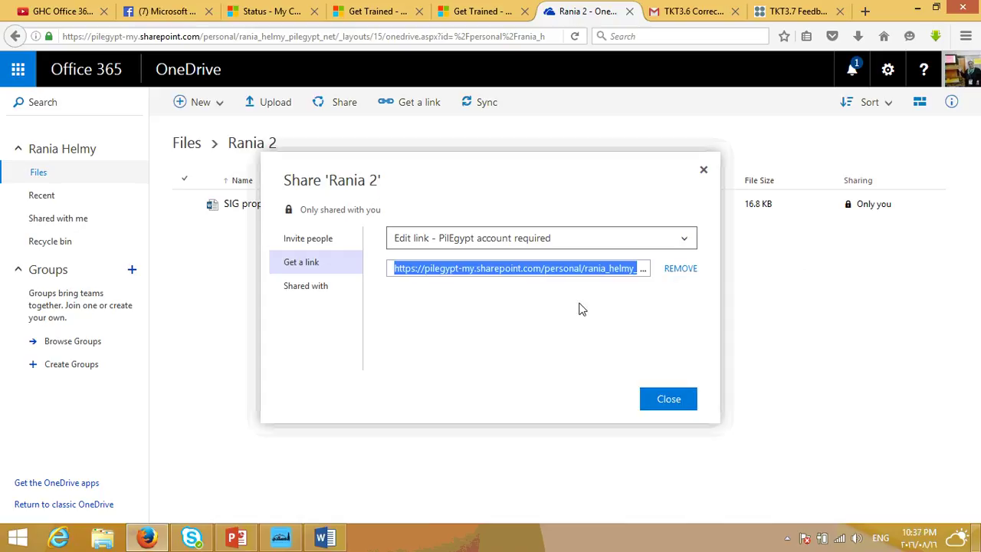
click(789, 342)
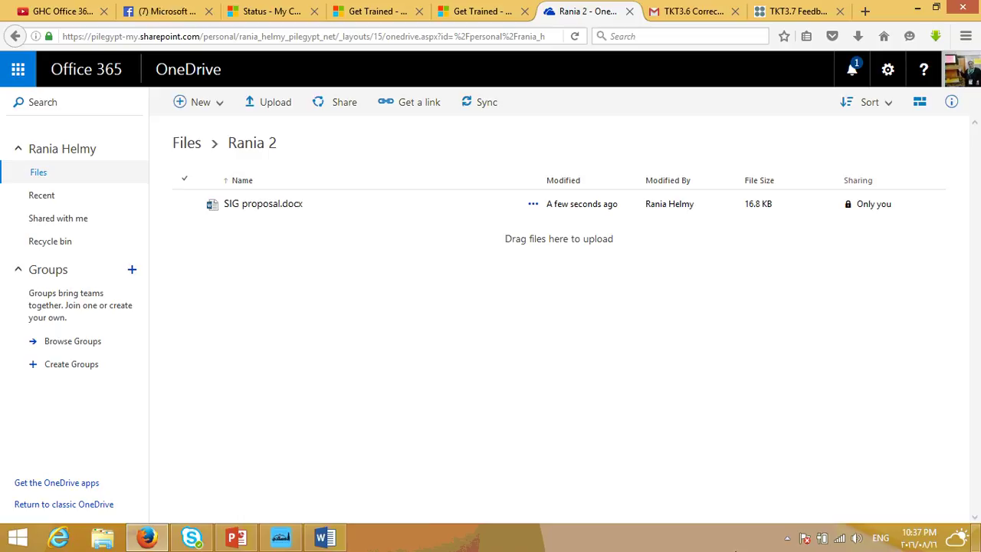
Show the hidden notification-area icons on the taskbar
click(787, 538)
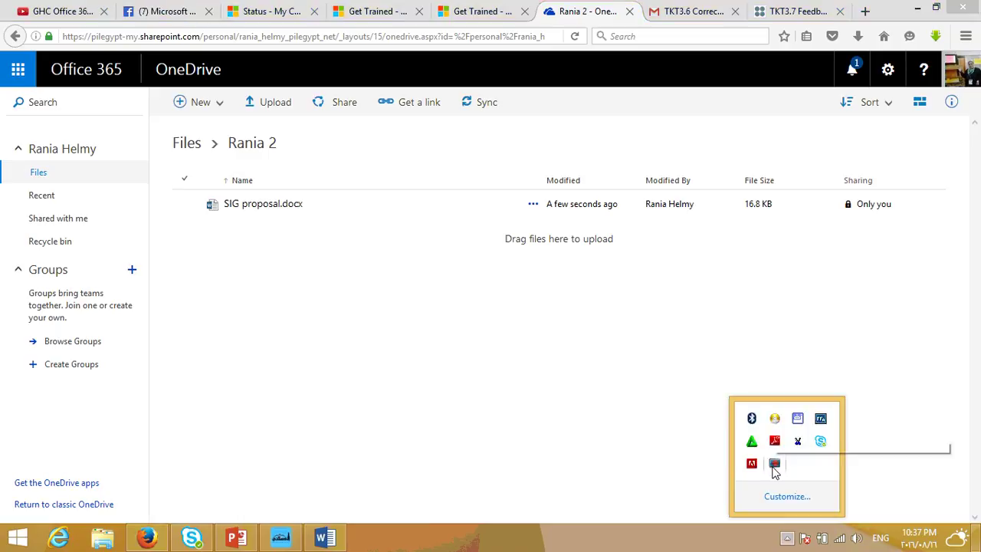